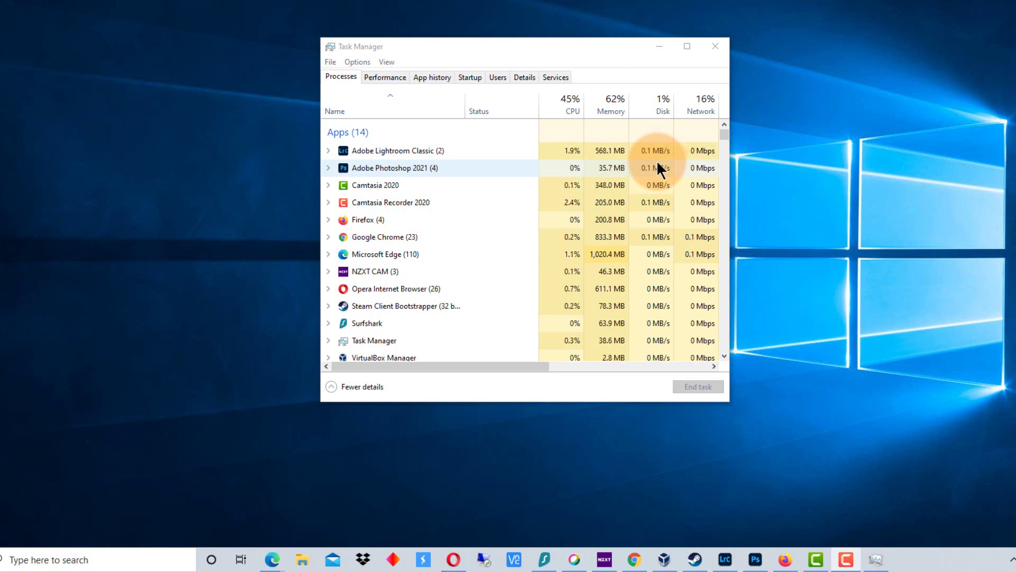
Close Task Manager and launch it again from the taskbar
click(726, 47)
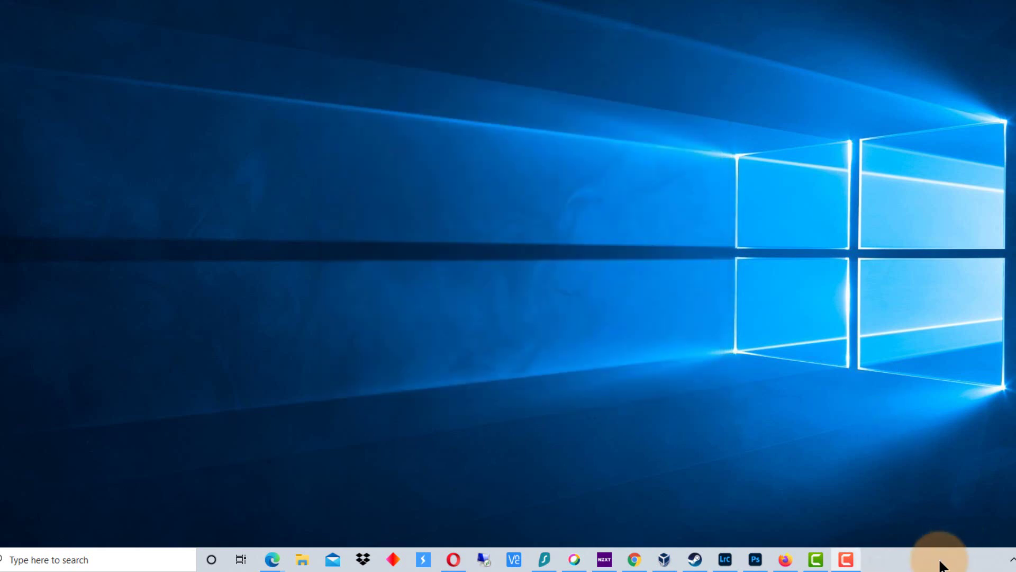
right_click(907, 562)
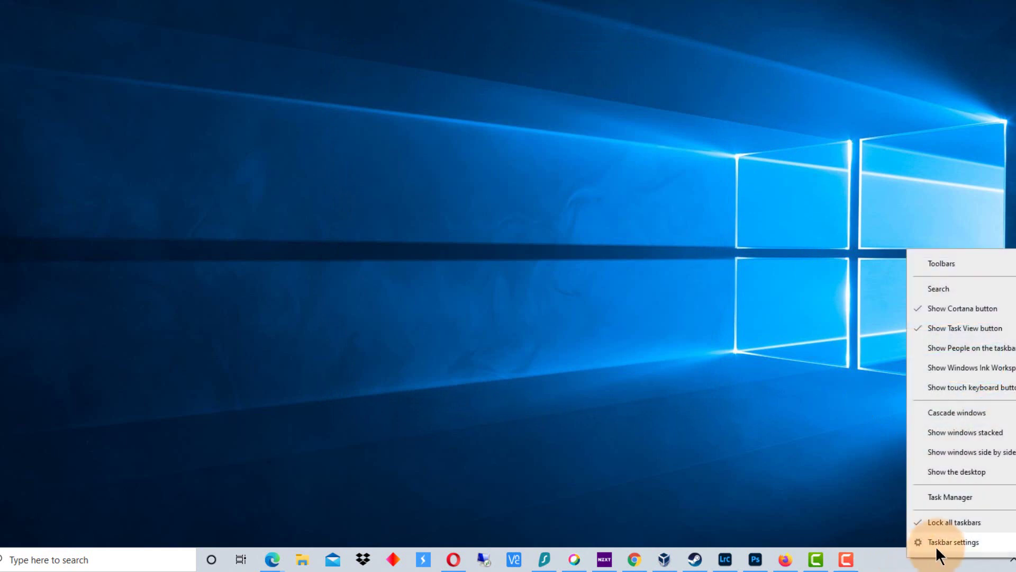
click(962, 496)
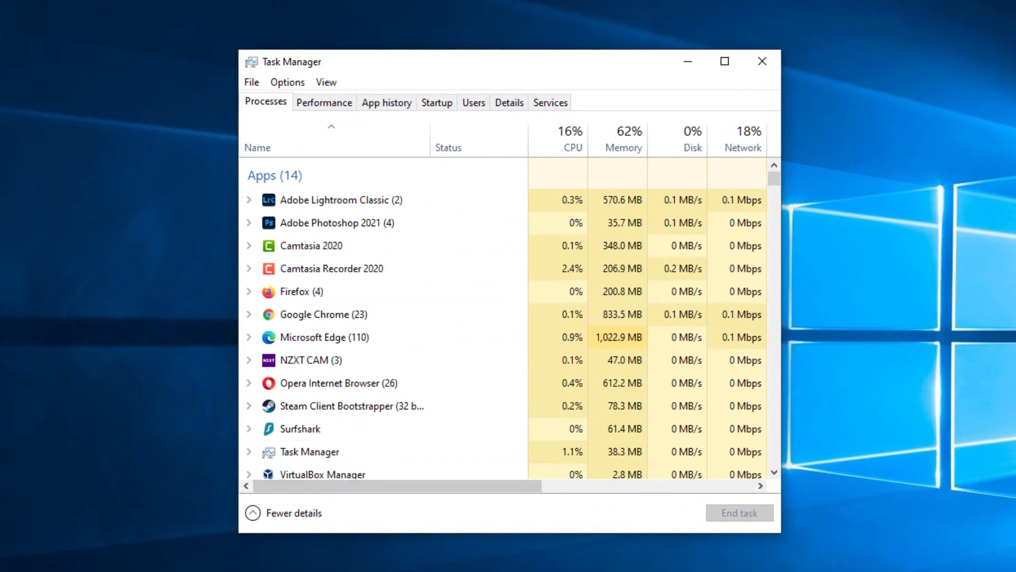
Switch Task Manager to its compact view, end the Webex task and reposition the window
click(253, 512)
drag(344, 61, 492, 107)
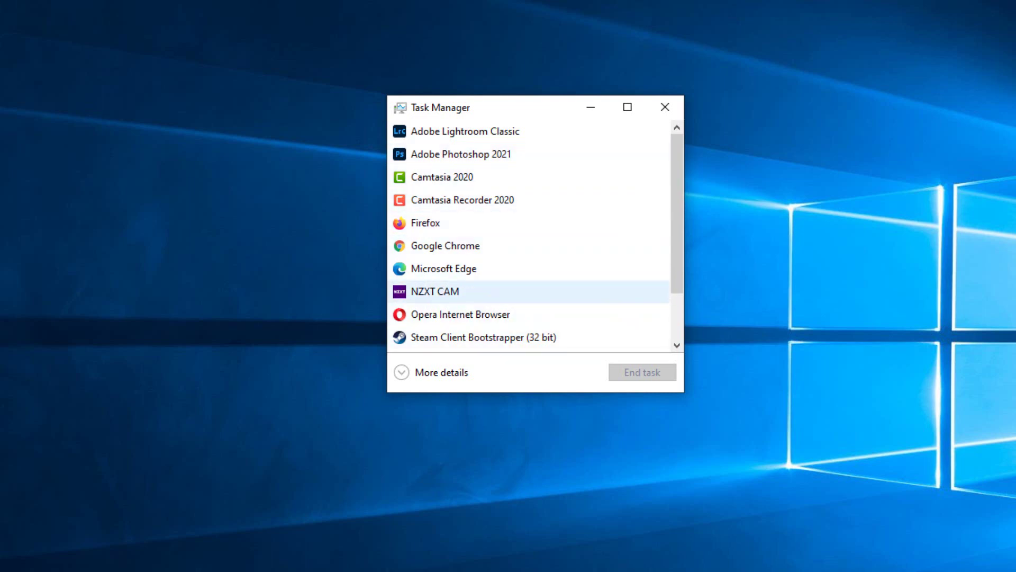
scroll(530, 259, down, 2)
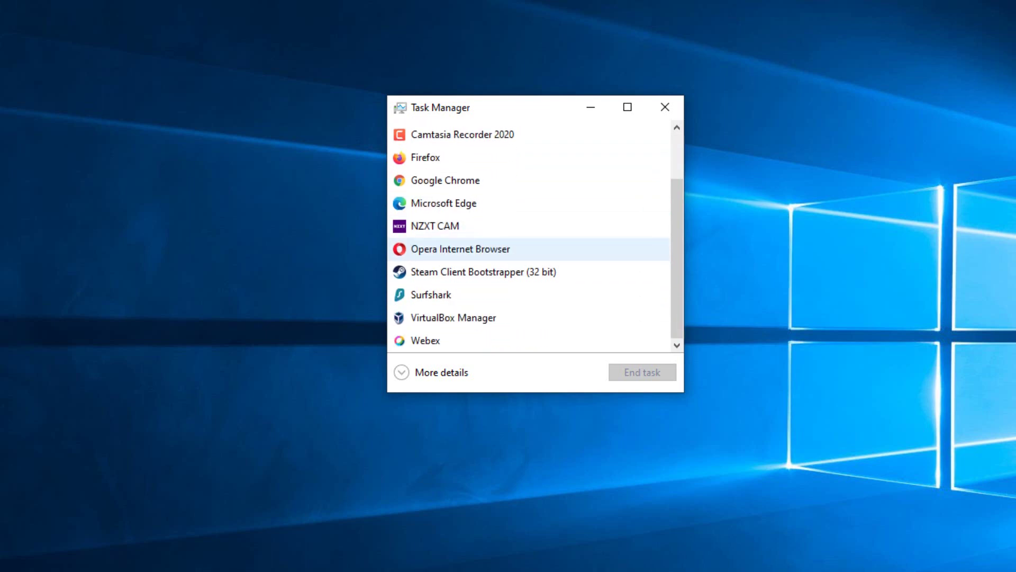
click(530, 340)
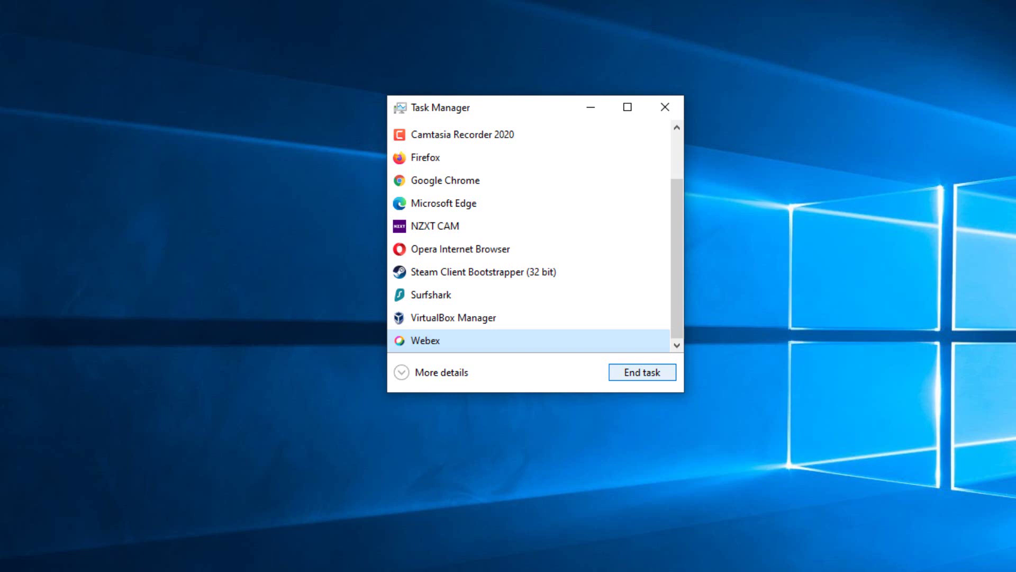
key(Delete)
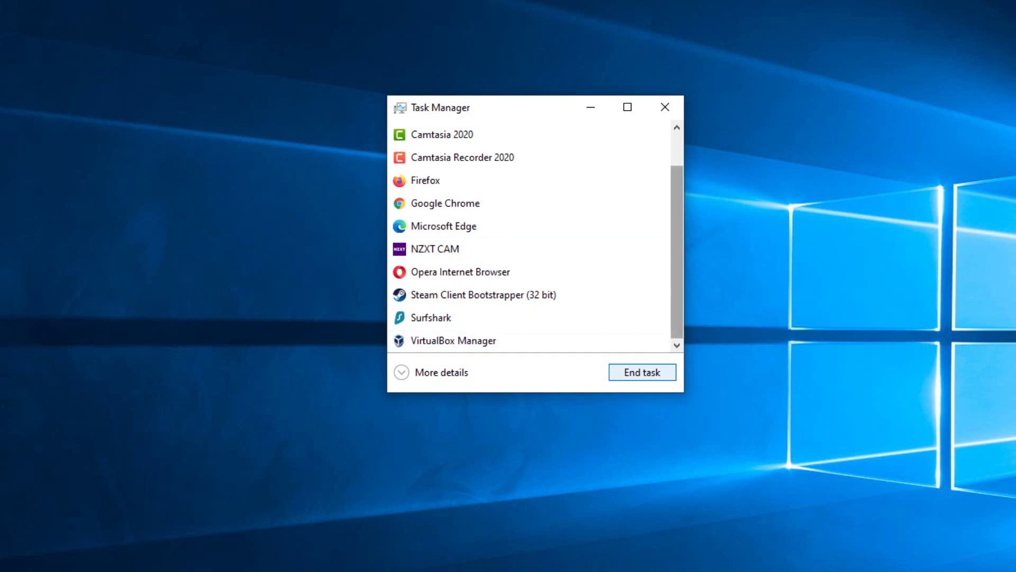
drag(503, 108, 462, 85)
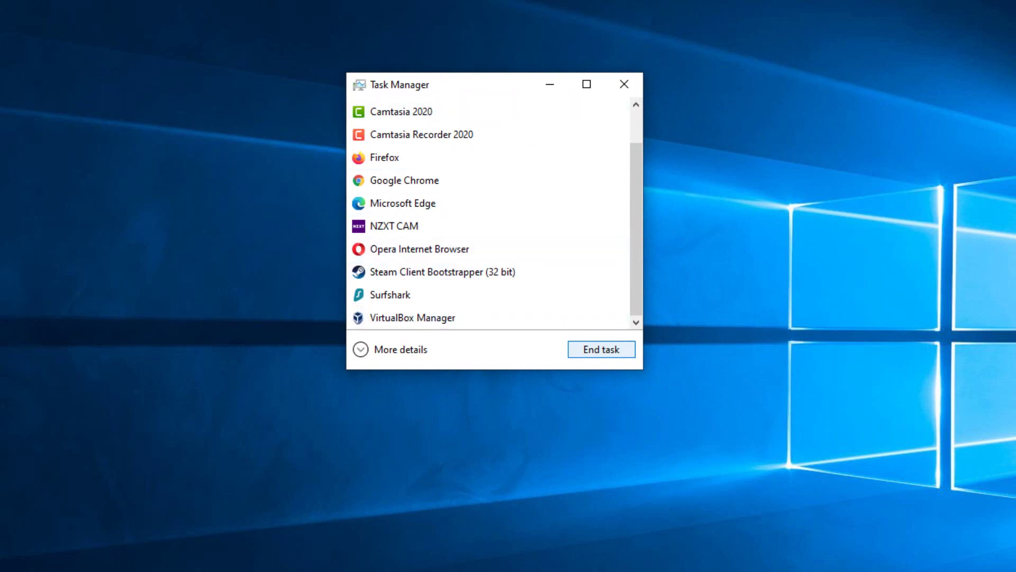
Expand Task Manager to the detailed view and examine the running apps and background processes
key(alt+d)
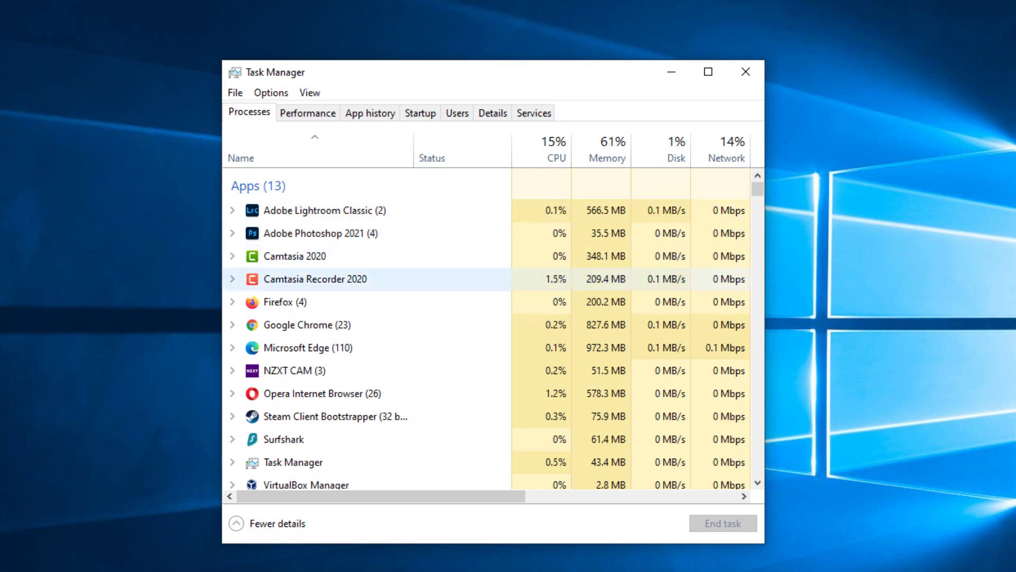
scroll(328, 342, down, 2)
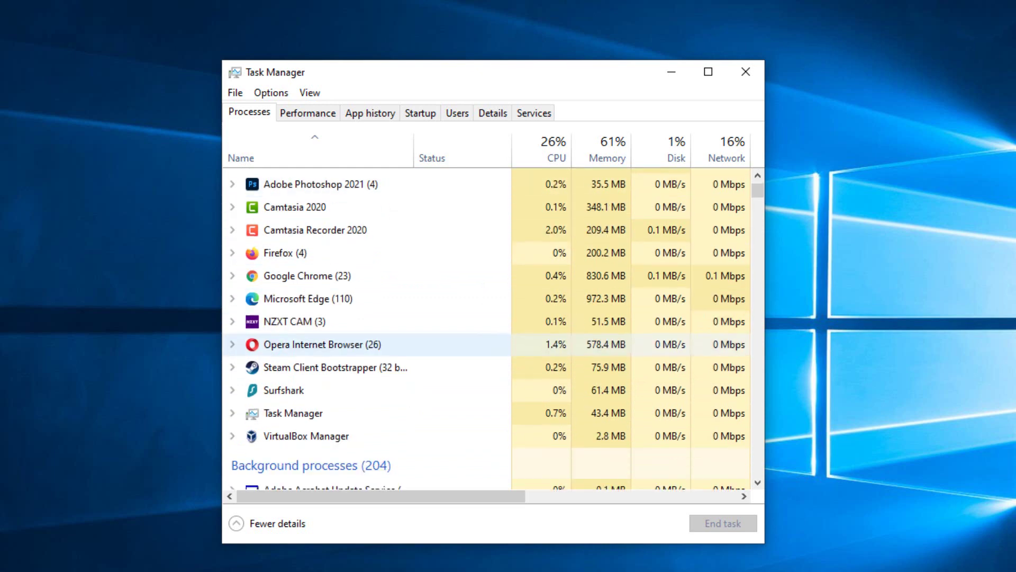
scroll(329, 341, down, 1)
scroll(328, 341, up, 3)
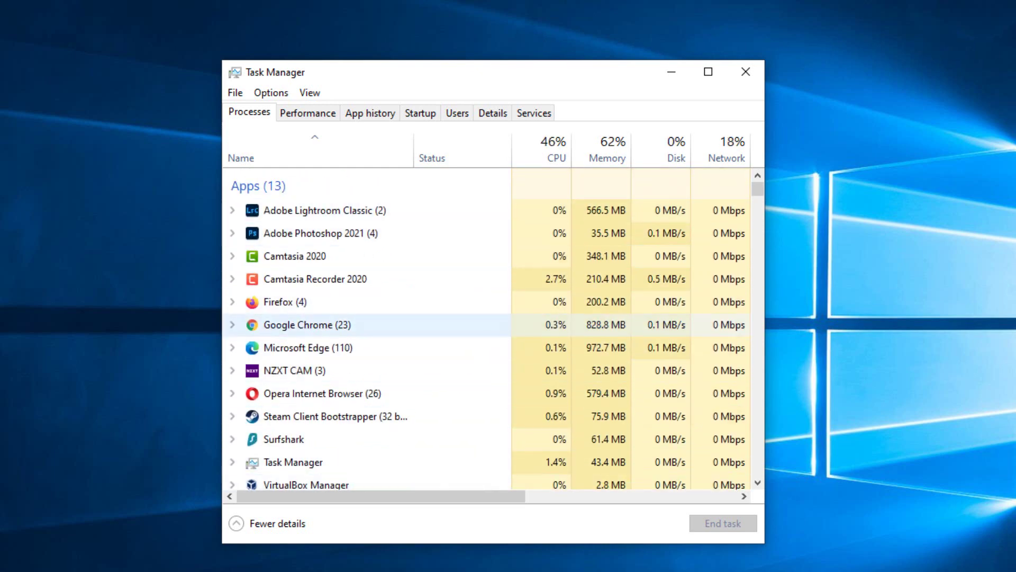
scroll(328, 323, down, 1)
scroll(328, 319, down, 1)
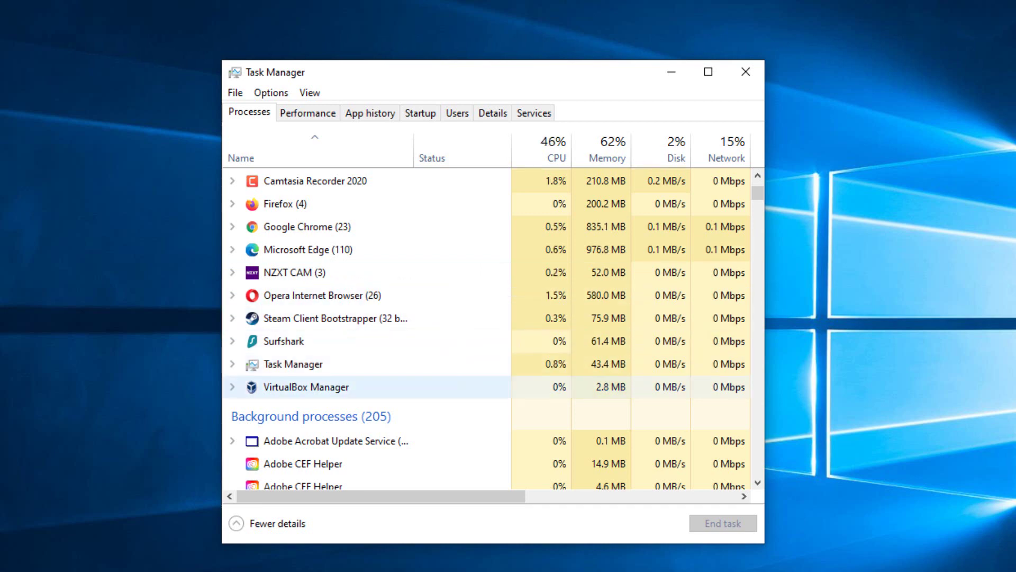
scroll(370, 328, down, 1)
scroll(370, 317, down, 3)
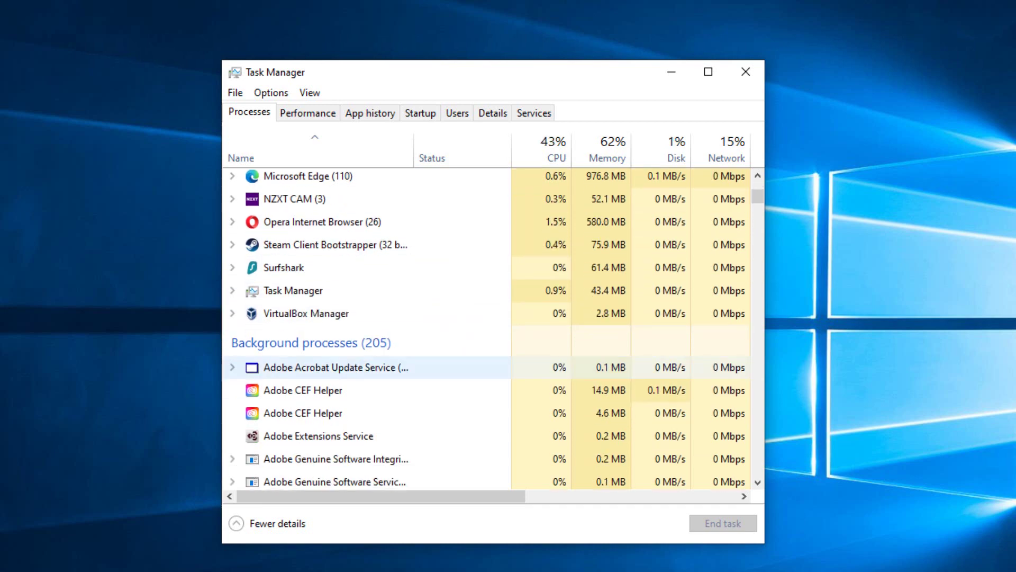
scroll(371, 315, down, 2)
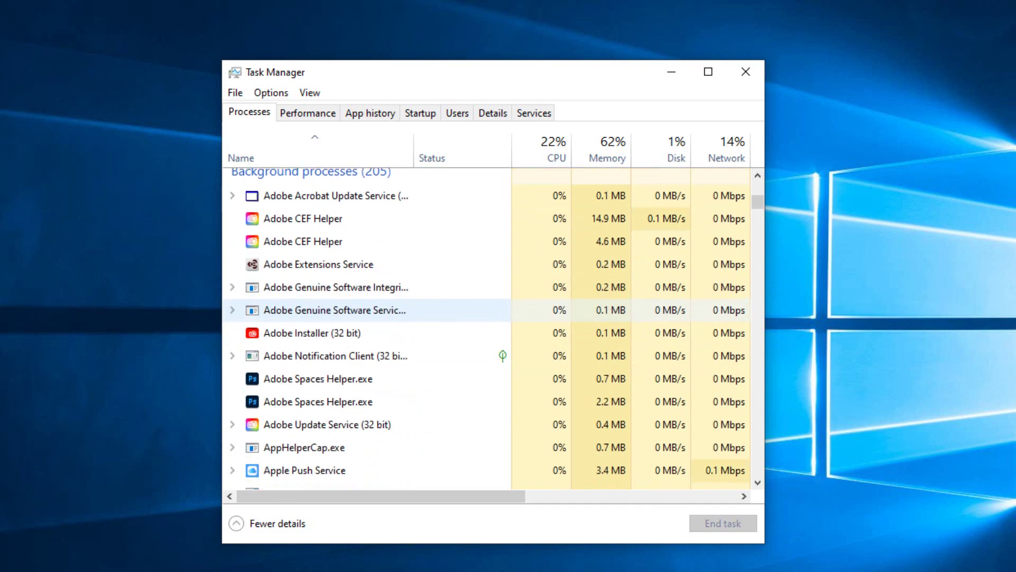
scroll(371, 315, up, 3)
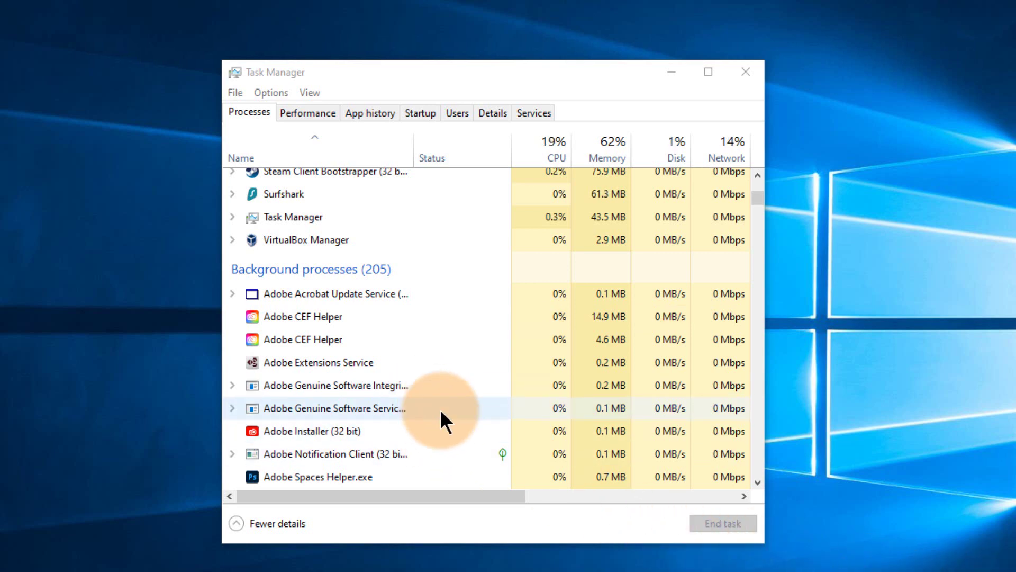
scroll(408, 333, up, 3)
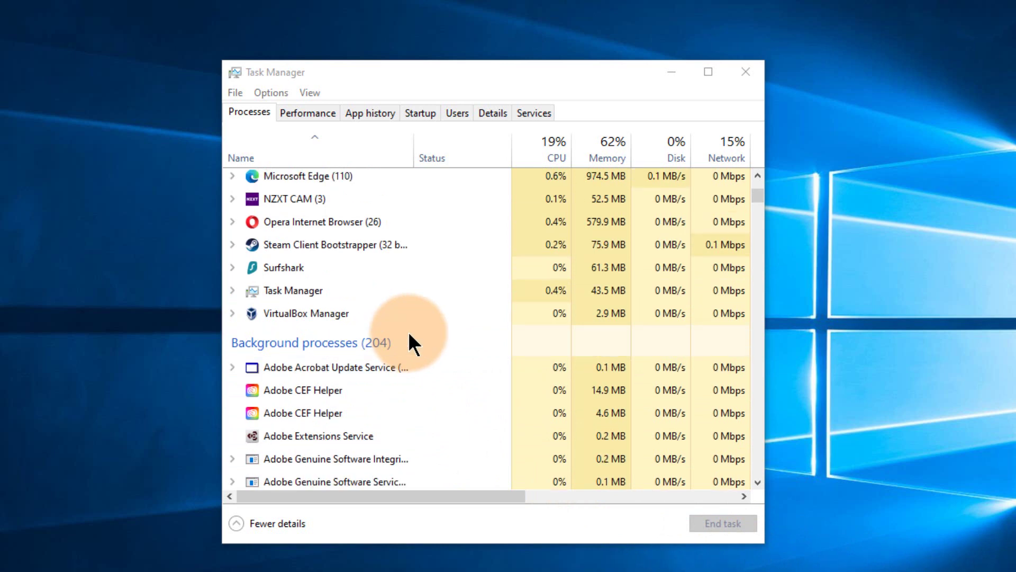
scroll(408, 332, up, 2)
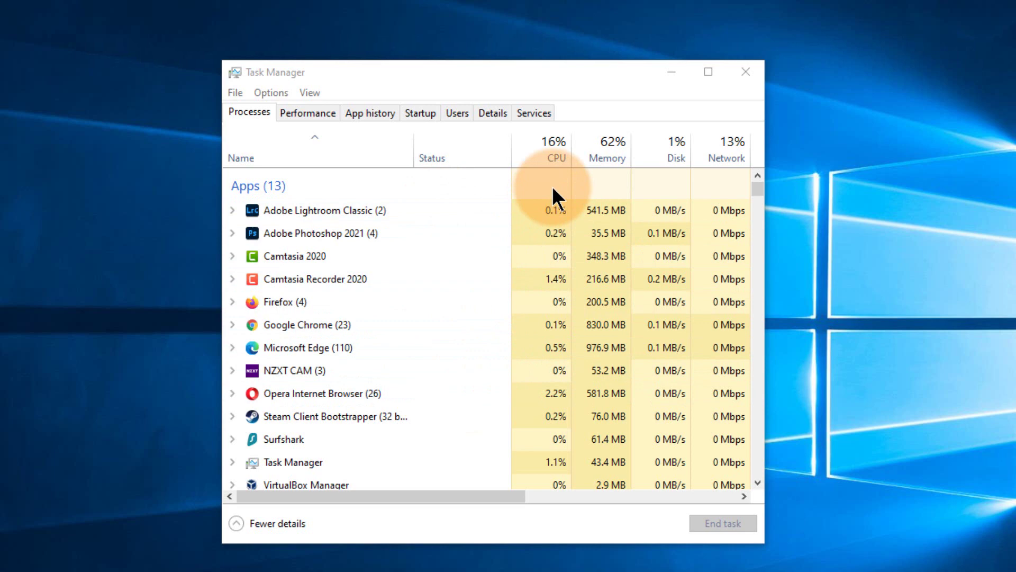
Sort the processes by CPU usage, highest first, and look through the list
click(553, 152)
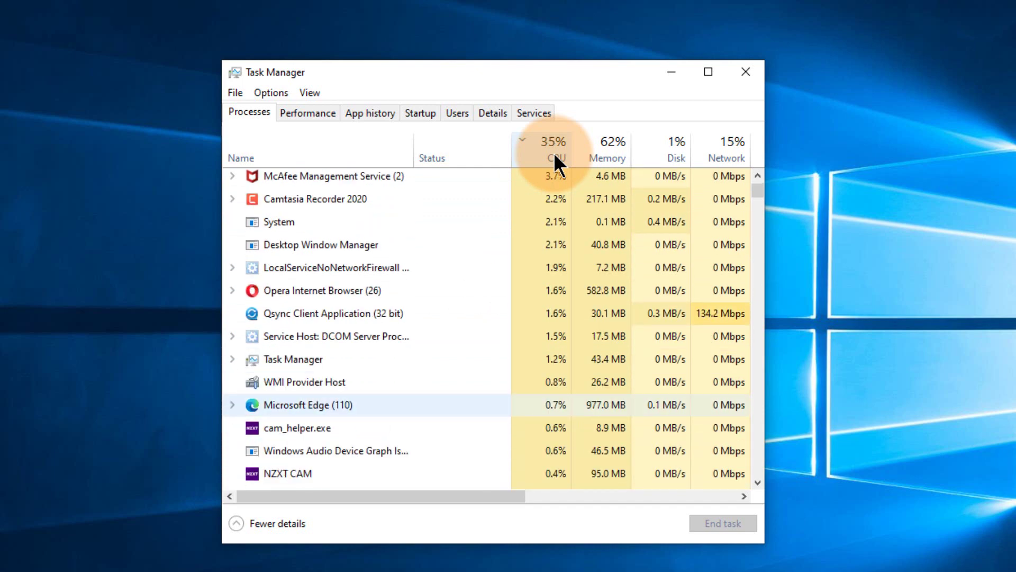
scroll(554, 157, down, 10)
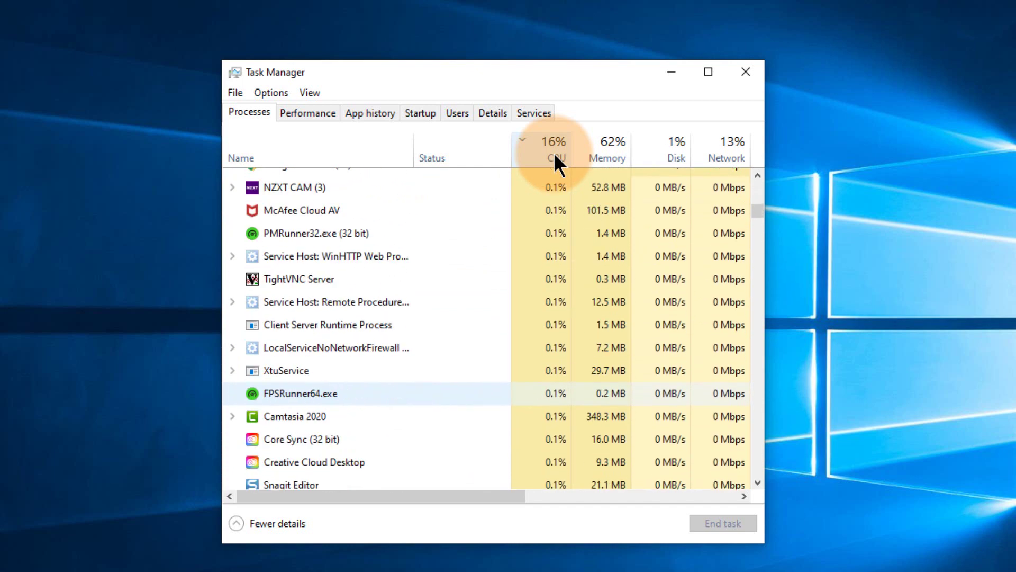
scroll(555, 157, down, 3)
scroll(556, 165, up, 12)
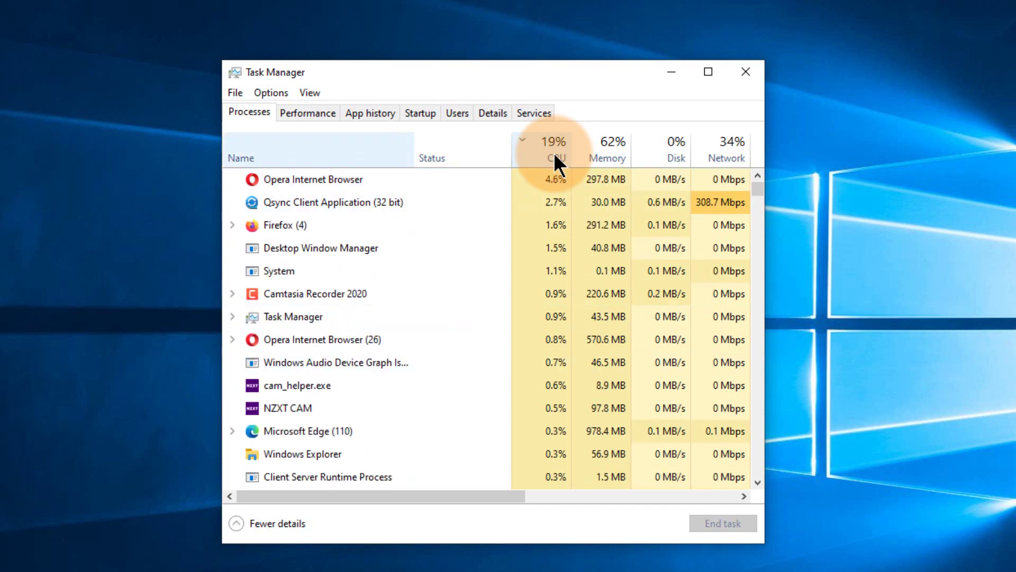
Sort the processes by name again and go through the apps group with Camtasia Recorder 2020 selected
click(556, 164)
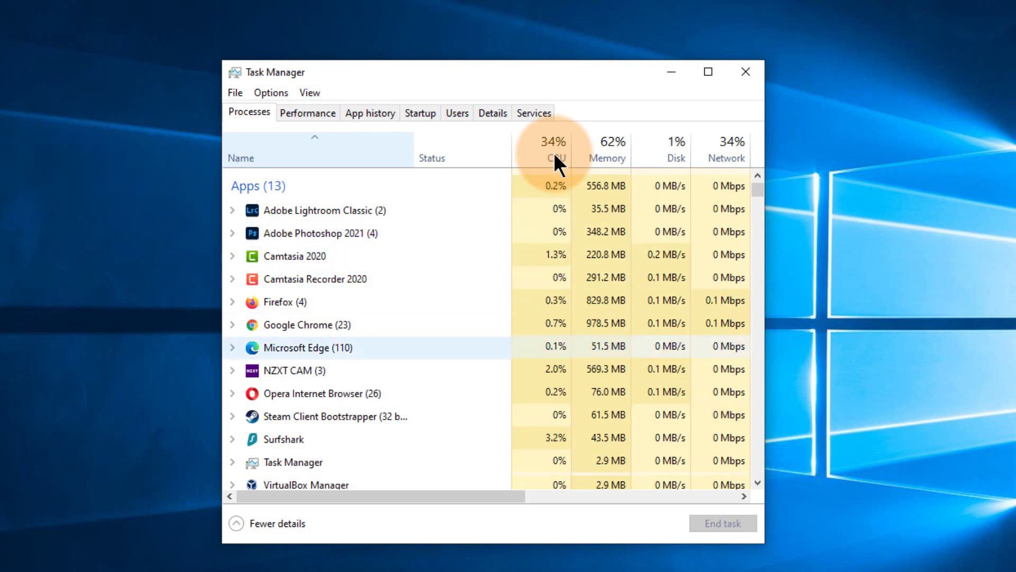
scroll(556, 164, down, 1)
key(Up)
key(Up)
key(Up)
key(Up)
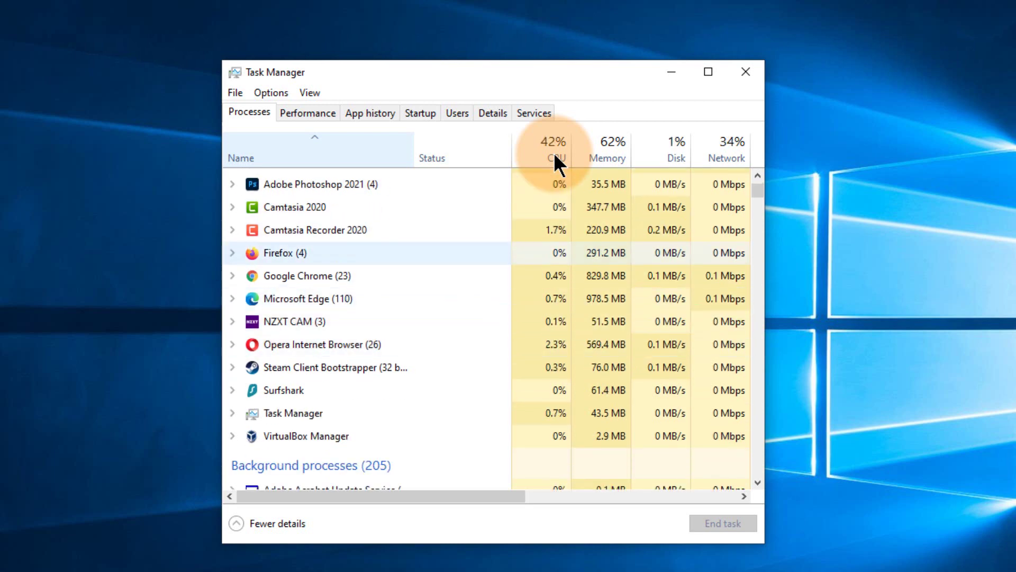
key(Up)
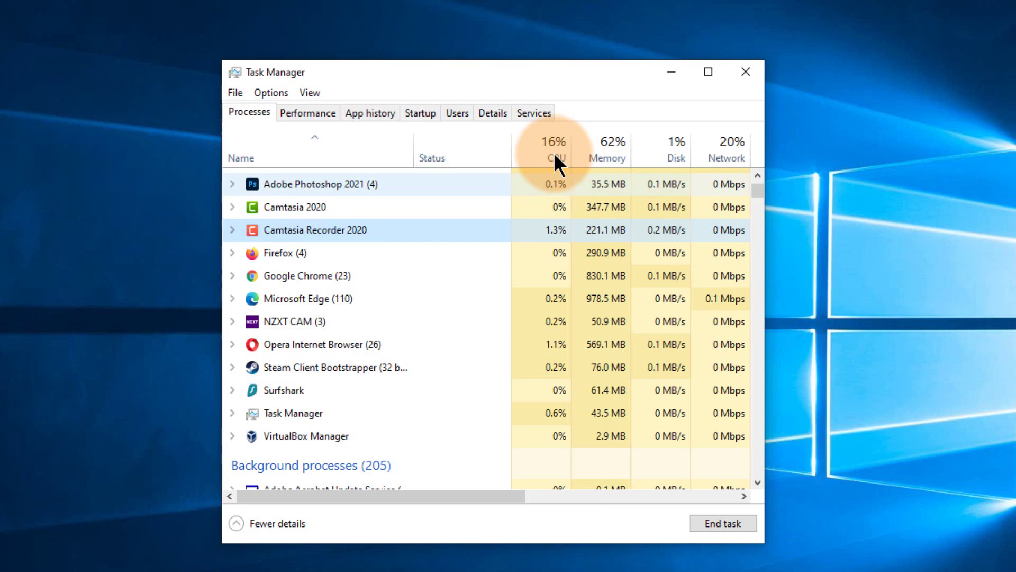
key(Down)
key(Down)
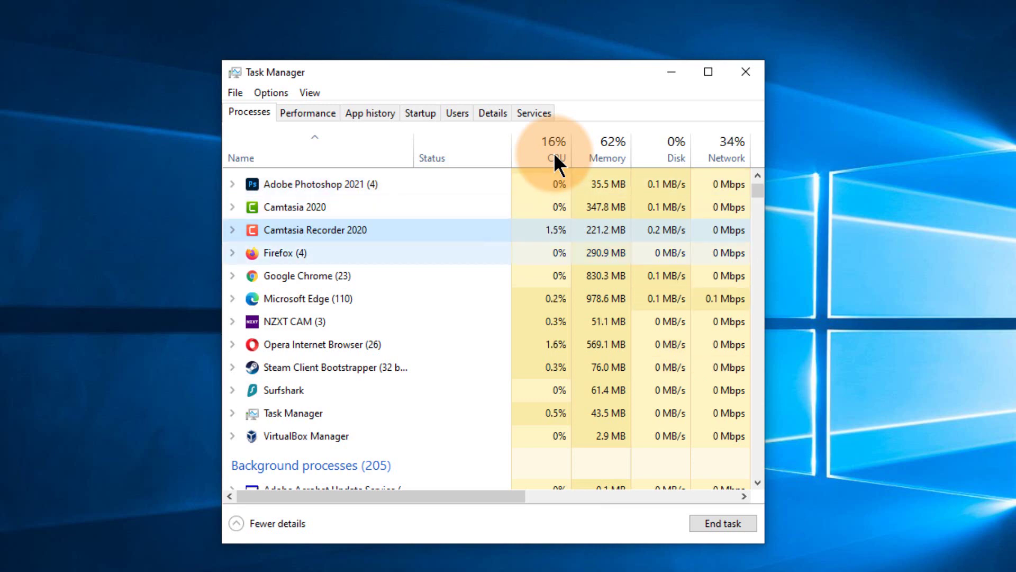
scroll(556, 164, up, 1)
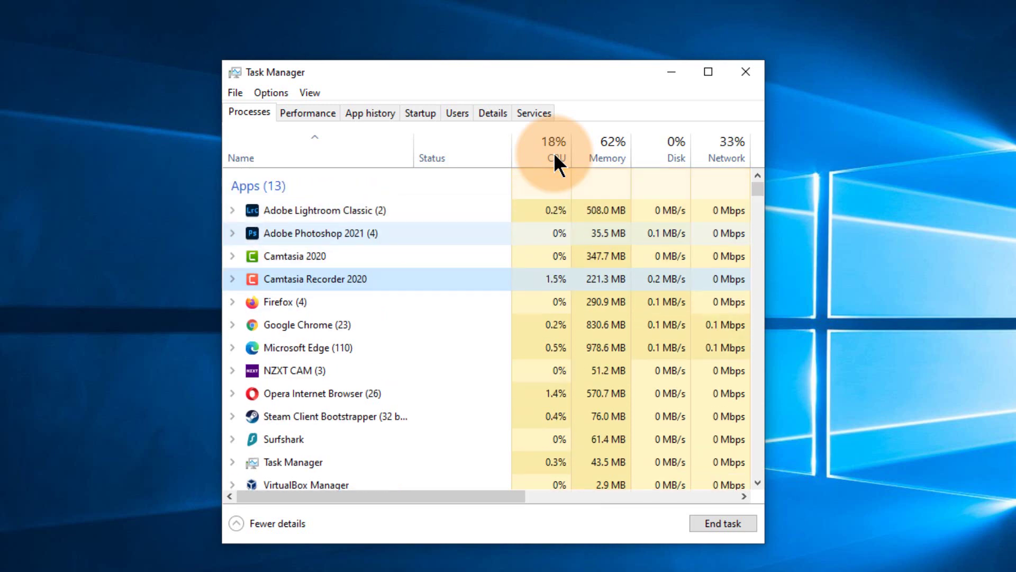
Sort the processes by memory usage, followed by disk usage, highest first
click(556, 161)
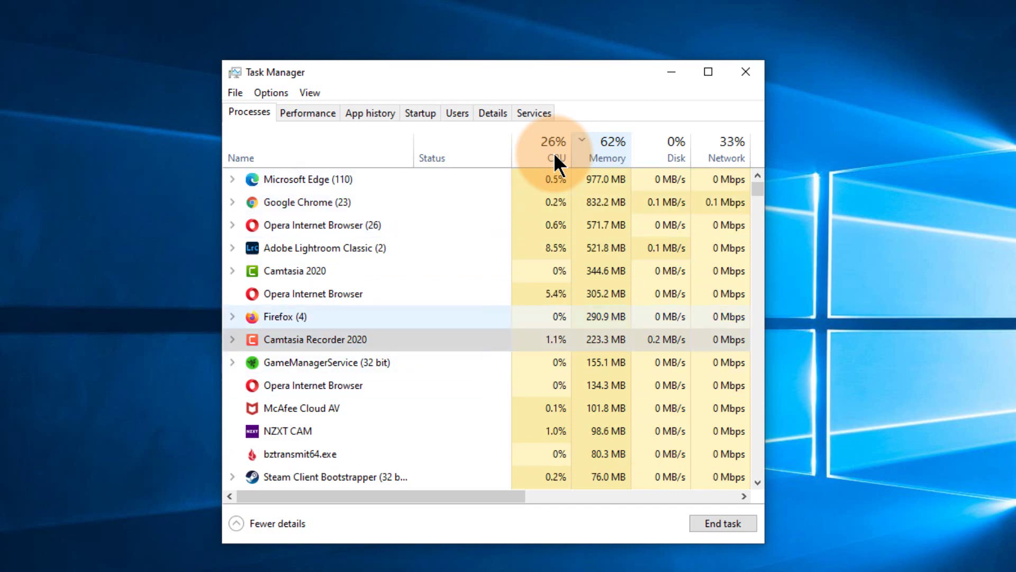
click(670, 154)
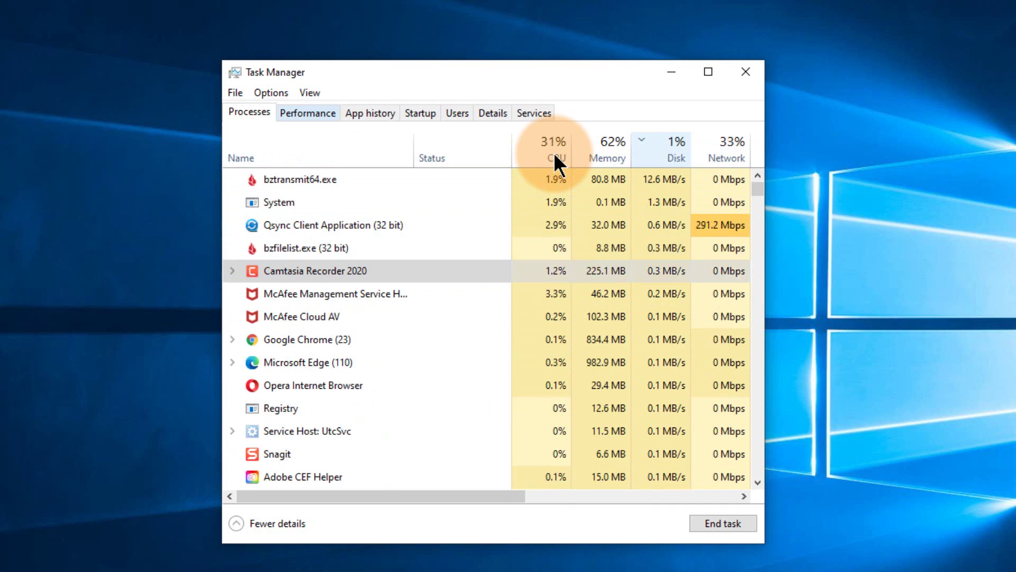
Show the hardware performance graphs and view the readings for Disk 1 (D:)
key(ctrl+Tab)
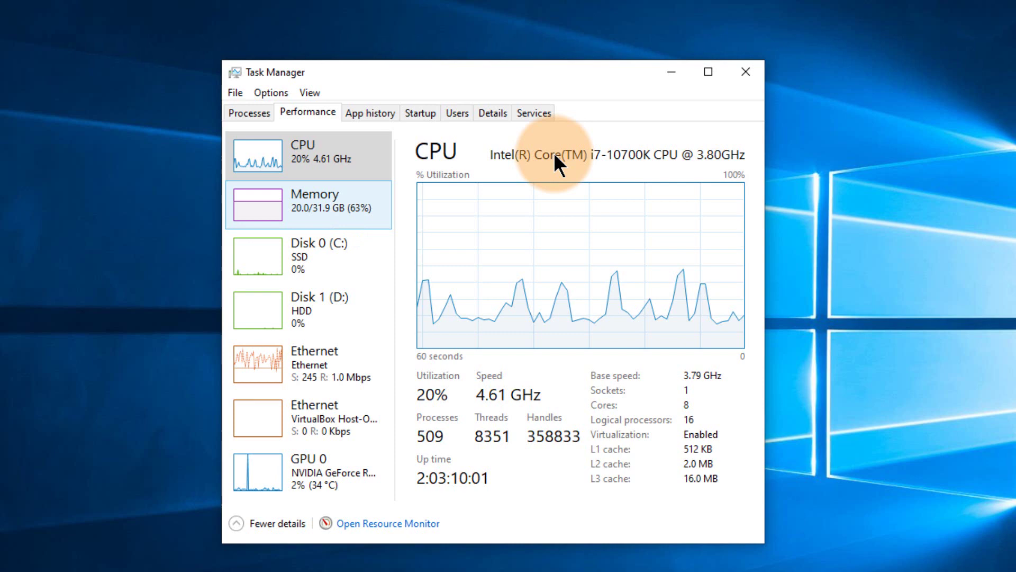
right_click(360, 215)
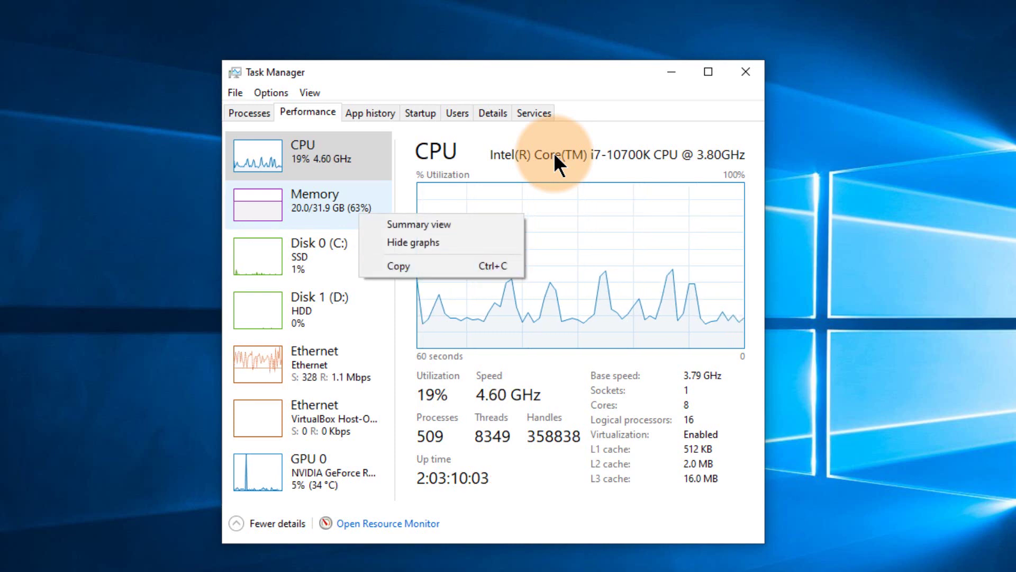
key(Escape)
key(Down)
key(Down)
key(Down)
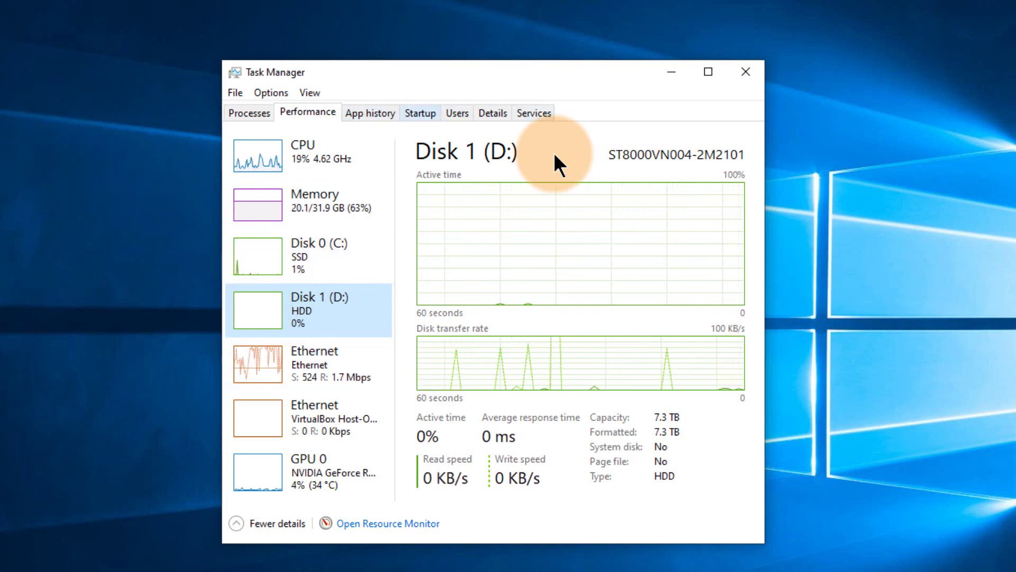
Examine the list of startup programs, checking each one's publisher, status and startup impact
key(ctrl+Tab)
key(ctrl+Tab)
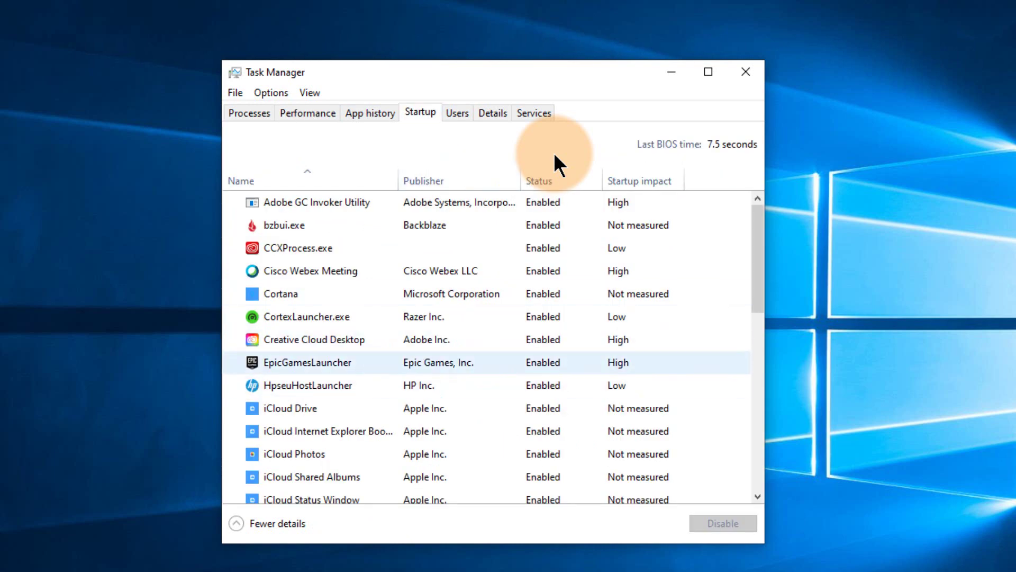
key(Up)
key(Up)
key(Up)
key(Up)
key(Down)
key(Down)
key(Down)
key(Down)
key(Down)
key(Down)
key(Down)
key(Down)
key(Down)
key(Down)
key(Down)
key(Down)
key(Down)
key(Down)
key(Down)
key(Down)
key(Down)
key(Down)
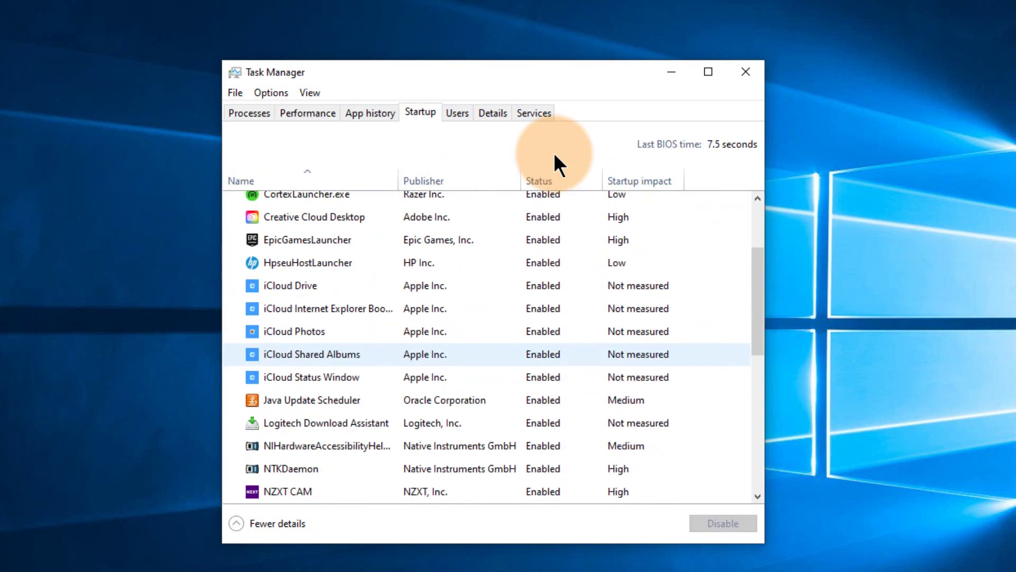
key(Down)
key(Down)
key(Down)
key(Down)
key(Down)
key(Down)
key(Down)
key(Down)
key(Up)
key(Up)
key(Up)
key(Up)
key(Up)
key(Up)
key(Up)
key(Up)
key(Up)
key(Up)
key(Up)
key(Up)
key(Up)
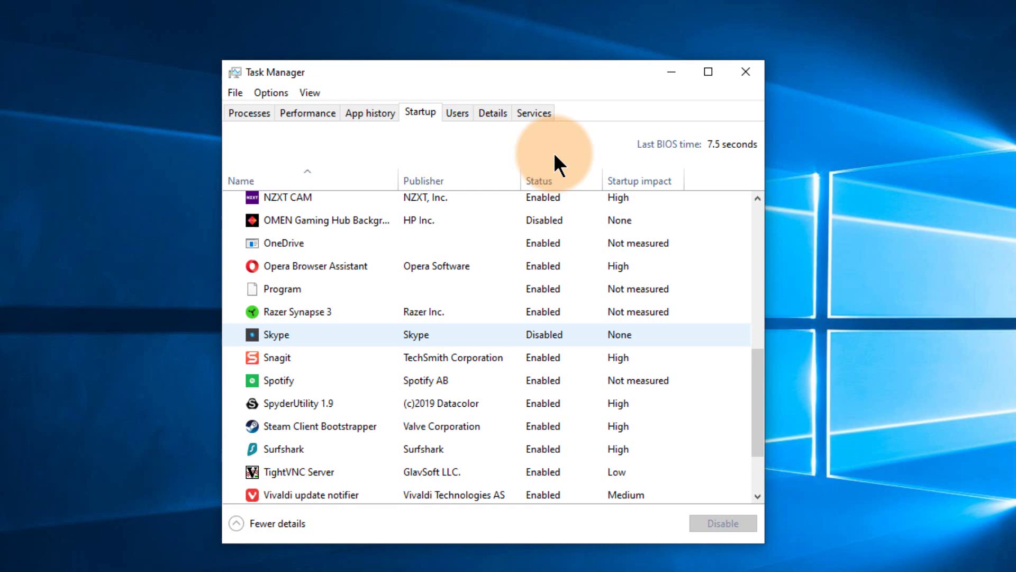
key(Up)
key(Up)
key(Up)
key(Up)
key(Up)
key(Up)
key(Up)
key(Up)
key(Up)
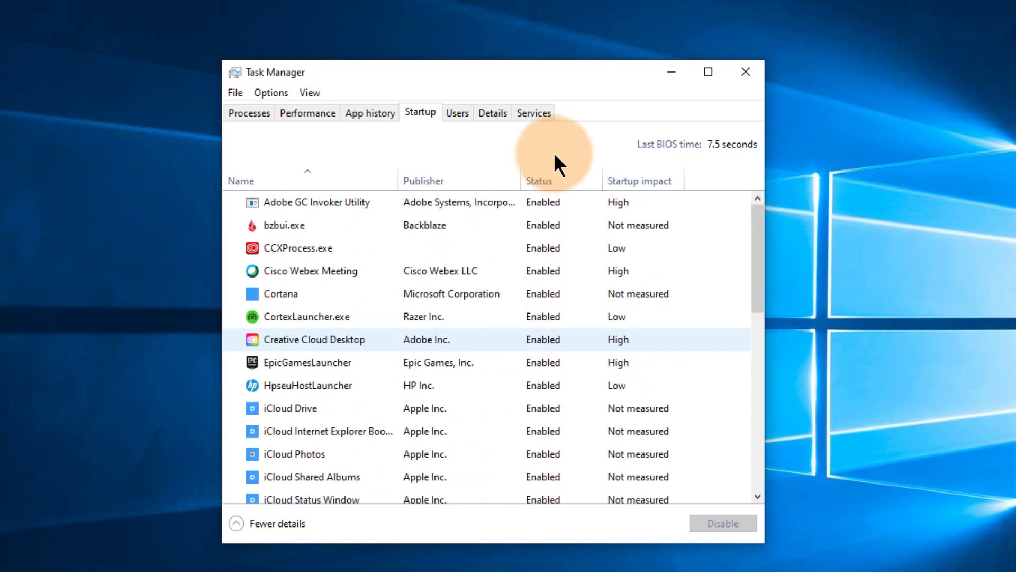
key(Up)
key(Up)
key(Up)
key(Up)
key(Down)
key(Down)
key(Down)
key(Down)
key(Down)
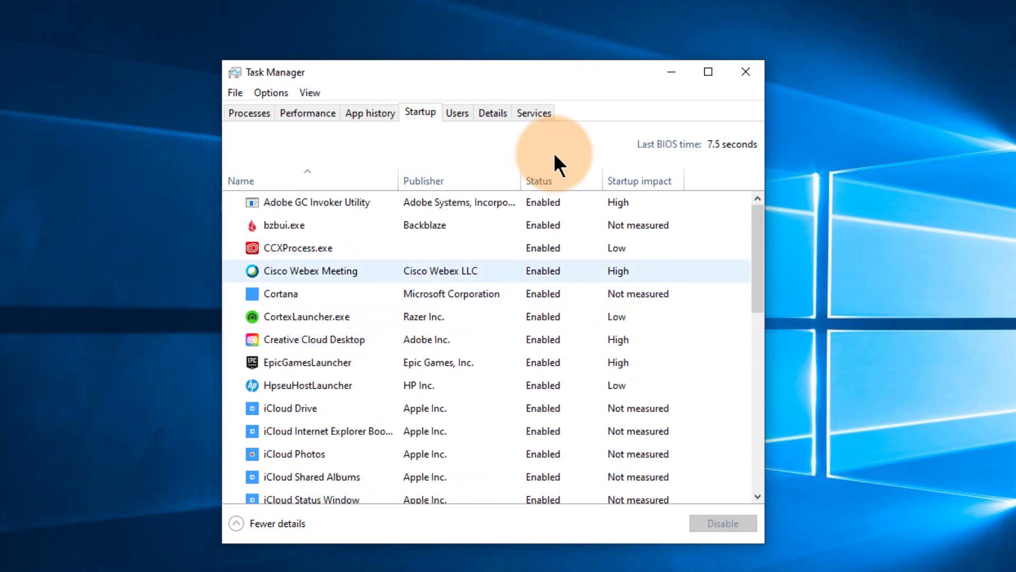
Look through the startup programs from Adobe GC Invoker Utility to Creative Cloud Desktop, comparing their status and startup impact
key(Up)
key(Up)
key(Up)
key(Up)
key(Up)
key(Down)
key(Down)
key(Down)
key(Up)
key(Up)
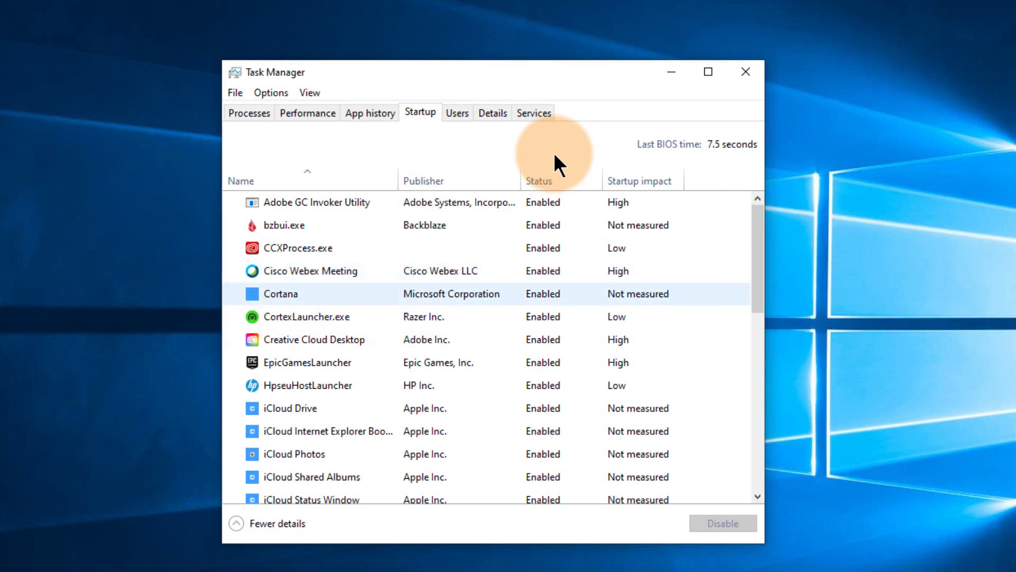
key(Up)
key(Up)
key(Up)
key(Down)
key(Down)
key(Down)
key(Down)
key(Down)
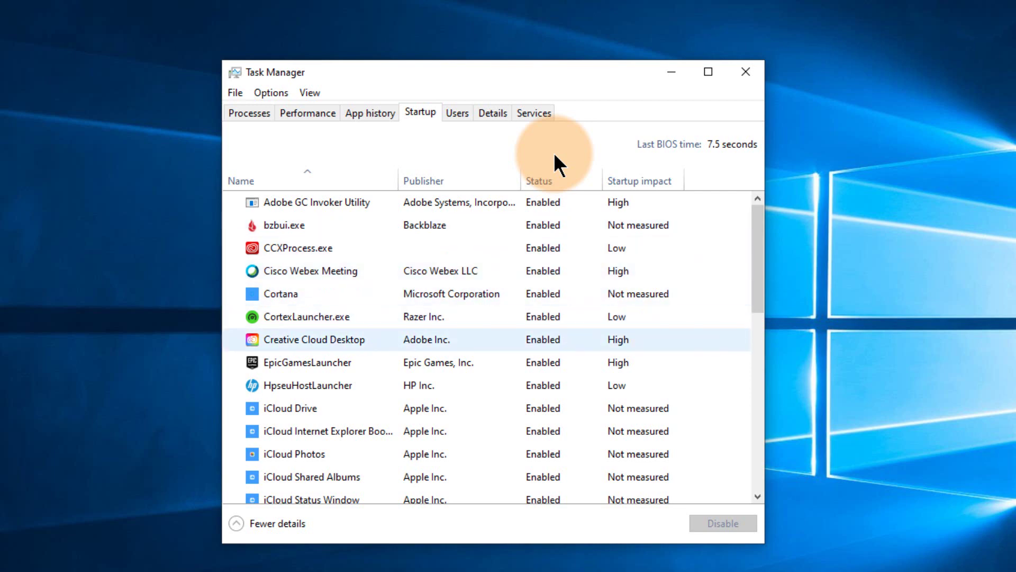
key(Up)
key(Up)
key(Up)
key(Up)
key(Up)
key(shift+Tab)
key(shift+Tab)
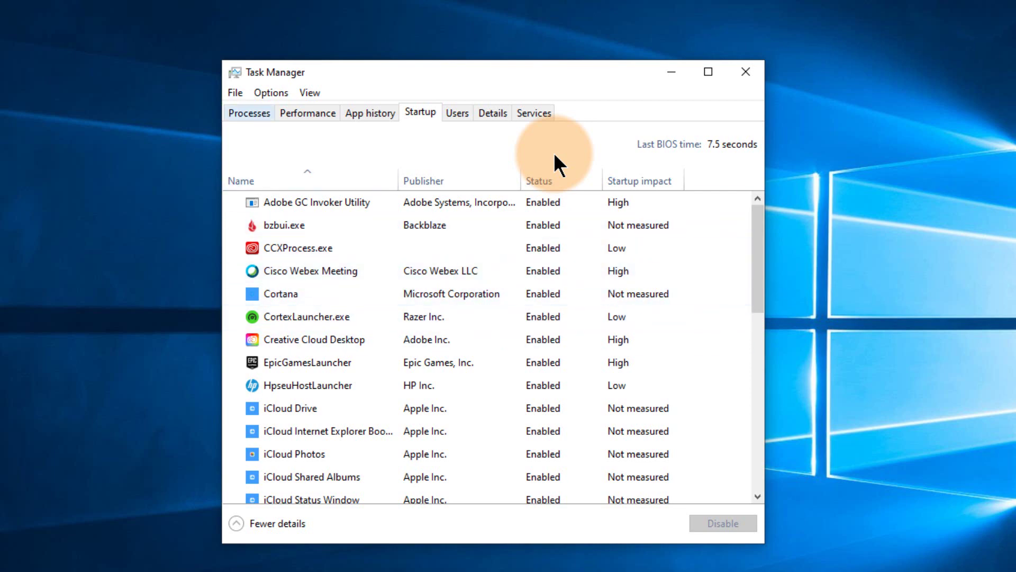
key(Tab)
key(Tab)
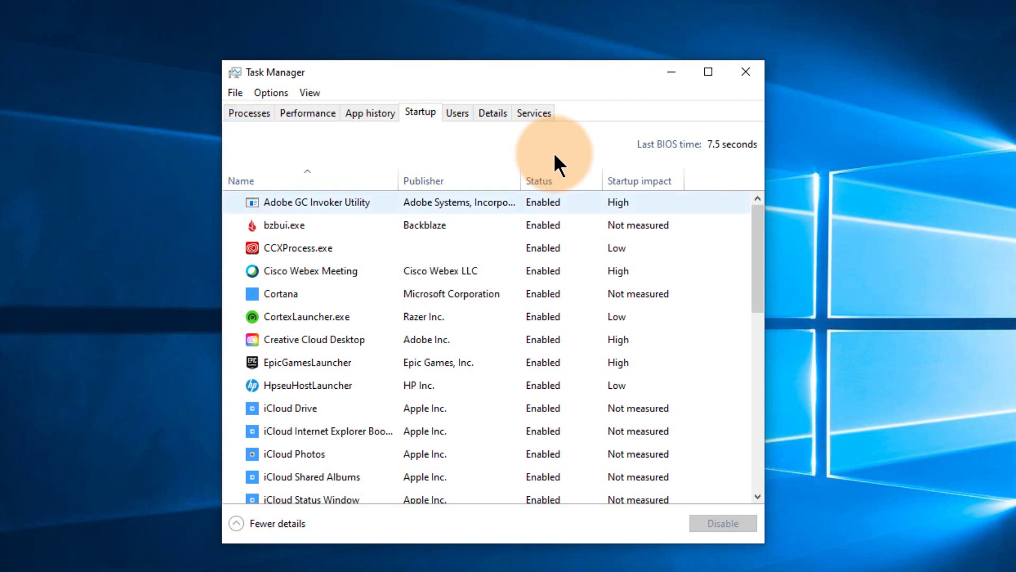
key(Down)
key(Down)
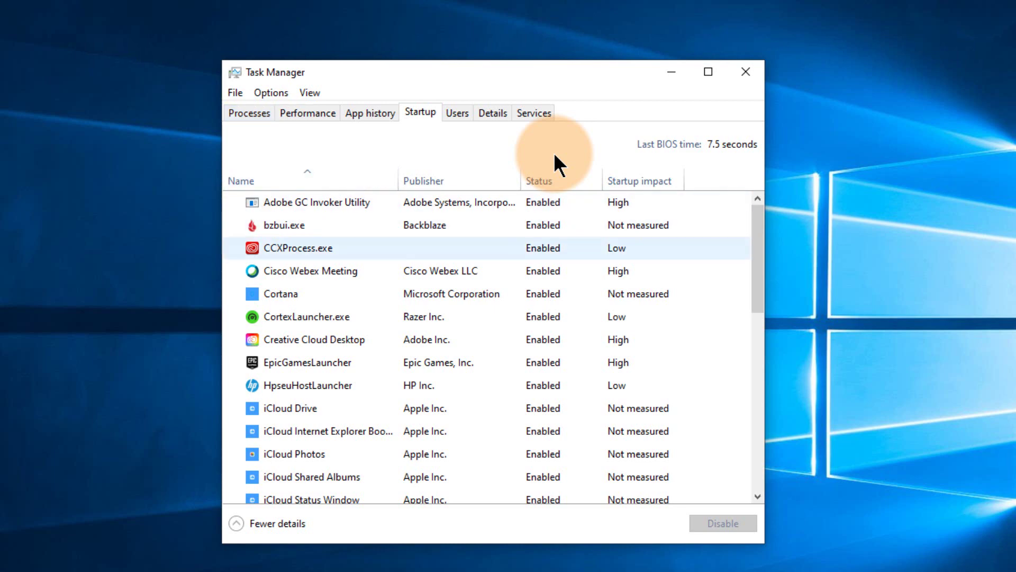
key(Up)
key(Down)
key(Down)
key(Down)
key(Down)
key(Down)
key(Up)
key(Up)
key(Up)
key(Up)
key(Up)
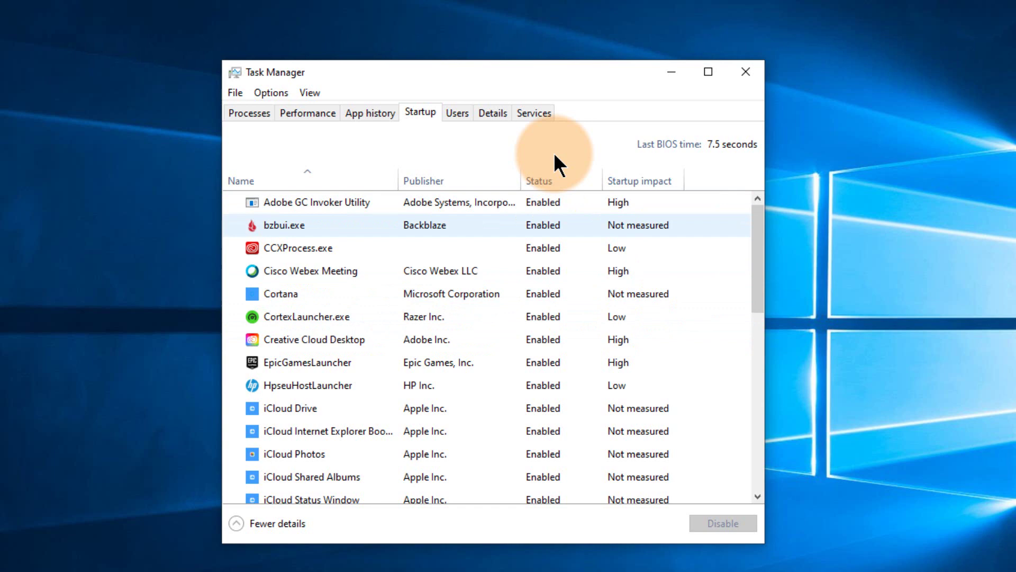
key(Down)
key(Down)
key(Down)
key(Up)
key(Up)
key(Up)
key(Down)
key(Down)
key(Down)
key(Down)
key(Down)
key(Up)
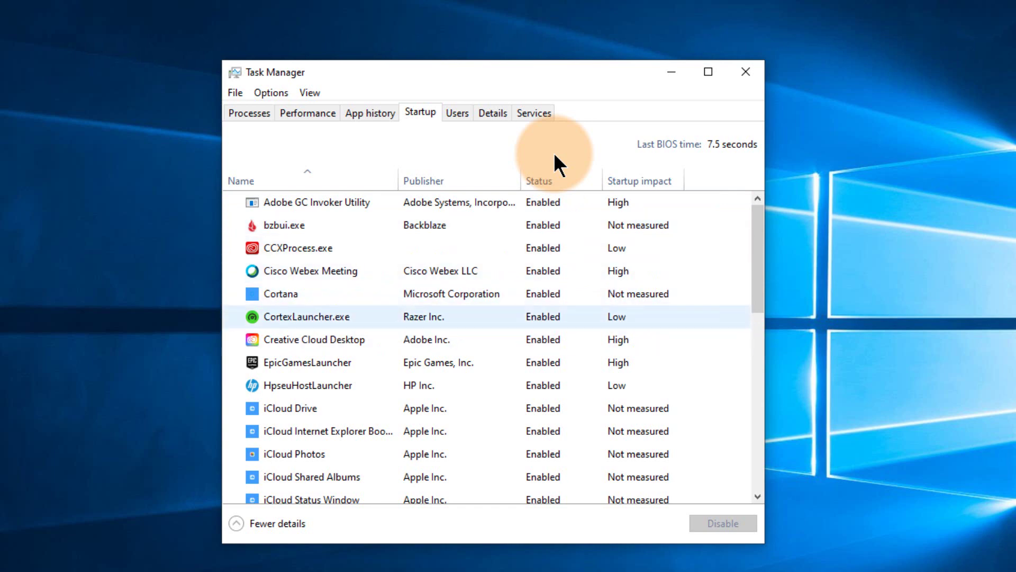
Examine the startup entries further down the list, including the iCloud programs, for publisher, status and startup impact
key(Down)
key(Down)
key(Down)
key(Down)
key(Down)
key(Down)
key(Up)
key(Up)
key(Up)
key(Up)
key(Down)
key(Down)
key(Down)
key(Down)
key(Down)
key(Down)
key(Down)
key(Down)
key(Up)
key(Up)
key(Up)
key(Up)
key(Up)
key(Down)
key(Down)
key(Down)
key(Down)
key(Down)
key(Down)
key(Down)
key(Down)
key(Down)
key(Up)
key(Up)
key(Up)
key(Up)
key(Up)
key(Up)
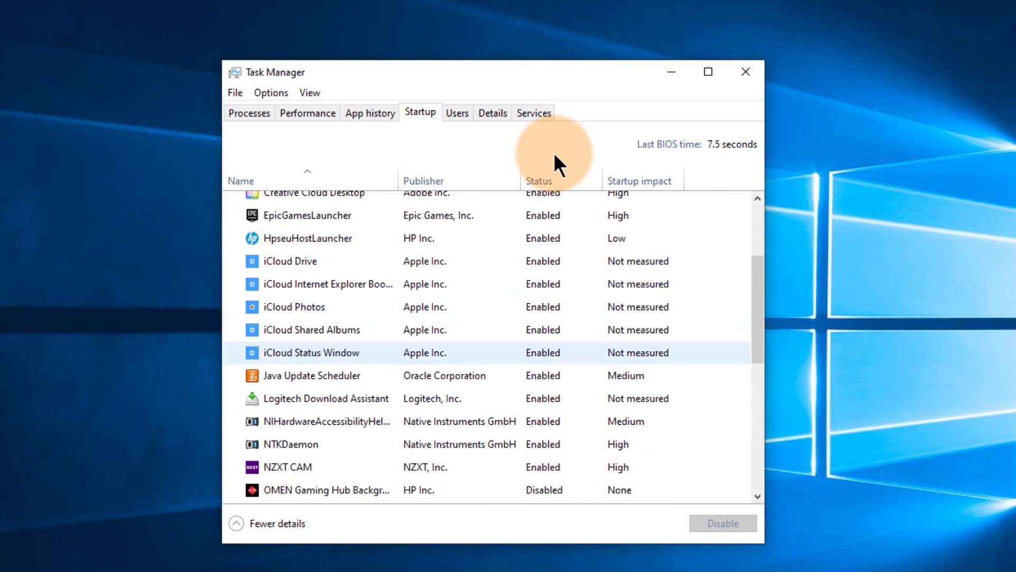
key(Down)
key(Down)
key(Down)
Return to the beginning of the startup list and review the entries again down to the iCloud programs
key(Up)
key(Up)
key(Up)
key(Up)
key(Up)
key(Up)
key(Up)
key(Up)
key(Up)
key(Up)
key(Up)
key(Up)
key(Up)
key(Up)
key(Up)
key(Up)
key(Down)
key(Down)
key(Down)
key(Down)
key(Down)
key(Down)
key(Down)
key(Up)
key(Up)
key(Up)
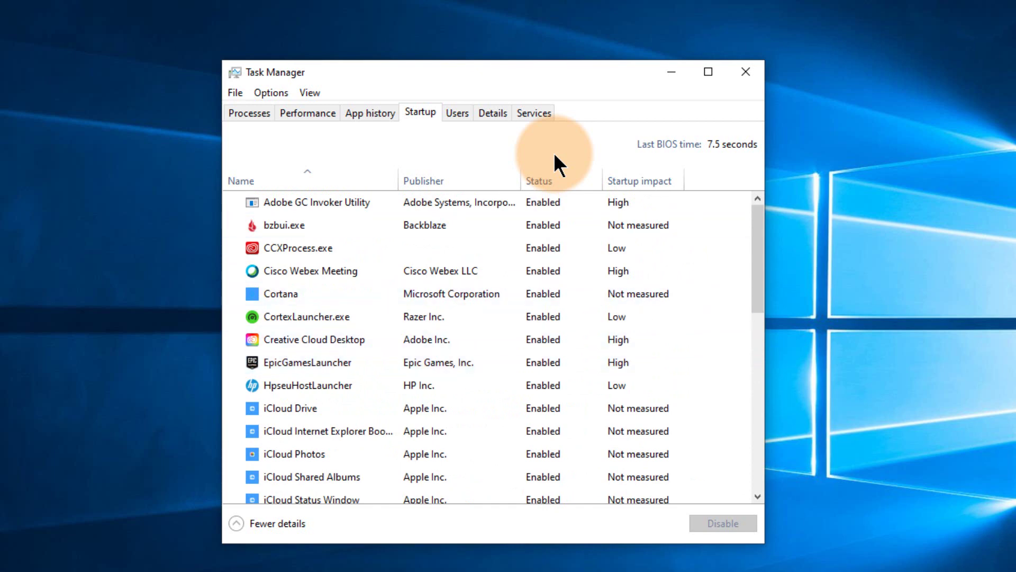
key(Up)
key(Down)
key(Down)
key(Down)
key(Down)
key(Down)
key(Down)
key(Down)
key(Down)
key(Up)
key(Up)
key(Down)
key(Down)
key(Down)
key(Down)
key(Down)
key(Down)
key(Down)
key(Up)
key(Up)
key(Up)
key(Up)
key(Up)
key(Up)
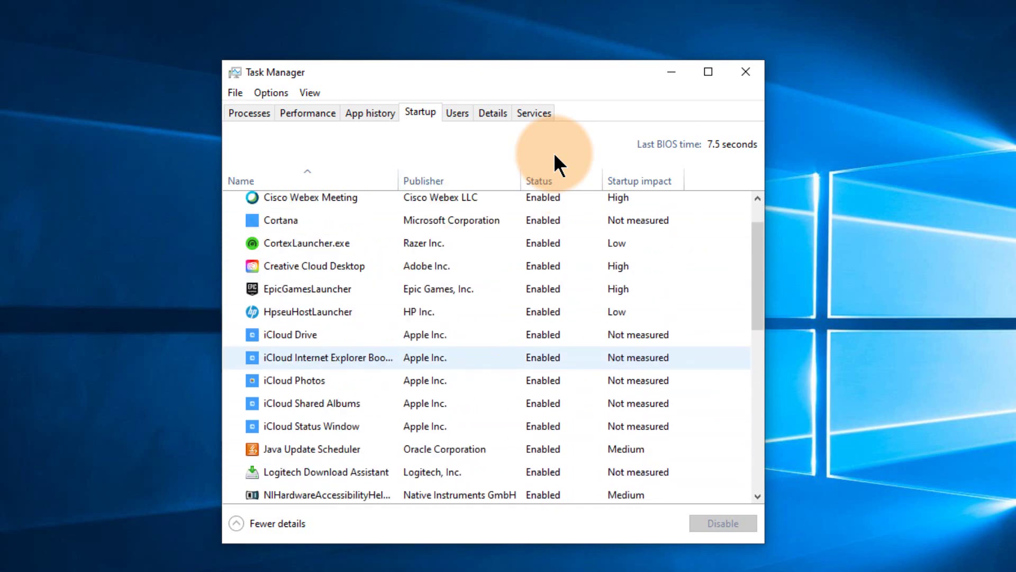
Compare status and startup impact across the startup list, from Adobe GC Invoker Utility down past the iCloud entries and back
key(Down)
key(Down)
key(Down)
key(Down)
key(Down)
key(Up)
key(Up)
key(Up)
key(Up)
key(Up)
key(Up)
key(Up)
key(Up)
key(Up)
key(Up)
key(Up)
key(Down)
key(Down)
key(Down)
key(Down)
key(Down)
key(Down)
key(Up)
key(Up)
key(Up)
key(Up)
key(Up)
key(Up)
key(Up)
key(Up)
key(Up)
key(Up)
key(Down)
key(Down)
key(Down)
key(Down)
key(Down)
key(Down)
key(Down)
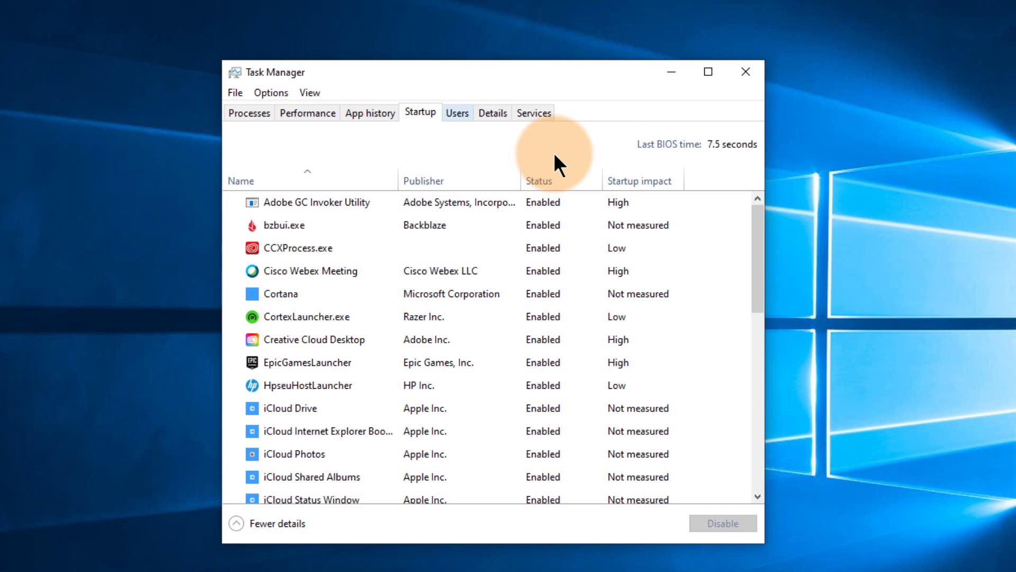
View the per-user resource usage, the detailed process list and the Windows services in turn
key(ctrl+Tab)
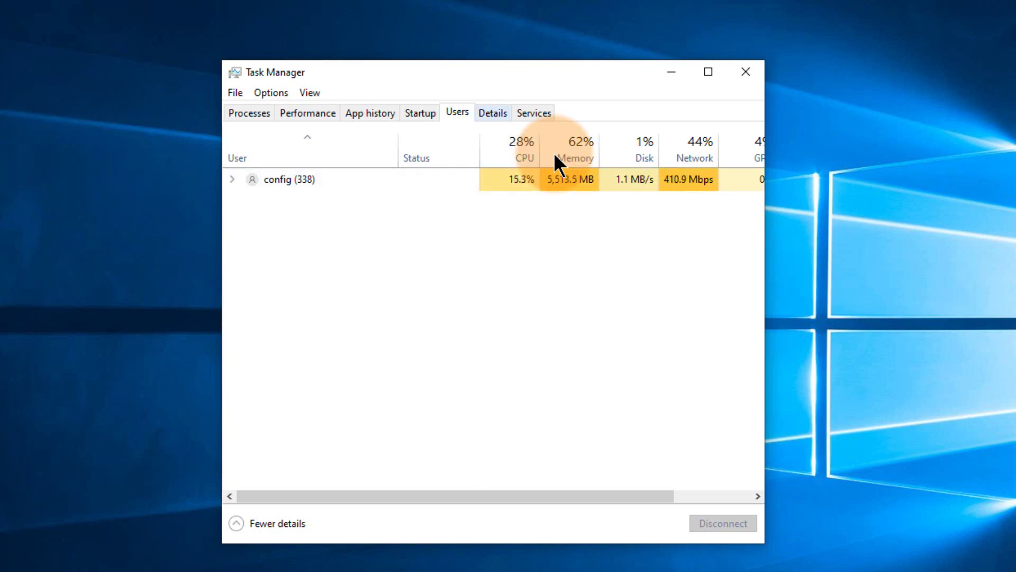
key(ctrl+Tab)
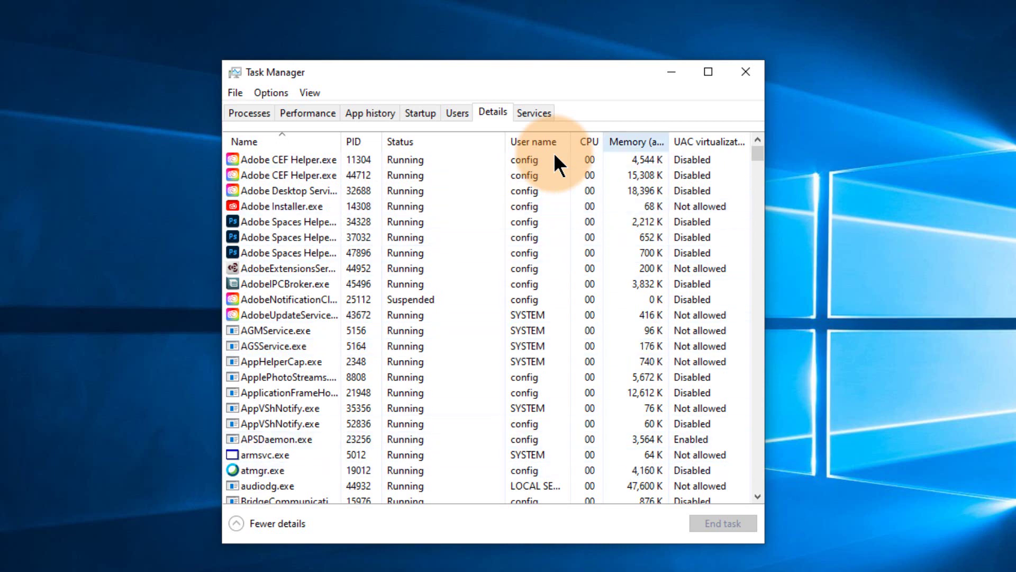
key(ctrl+Tab)
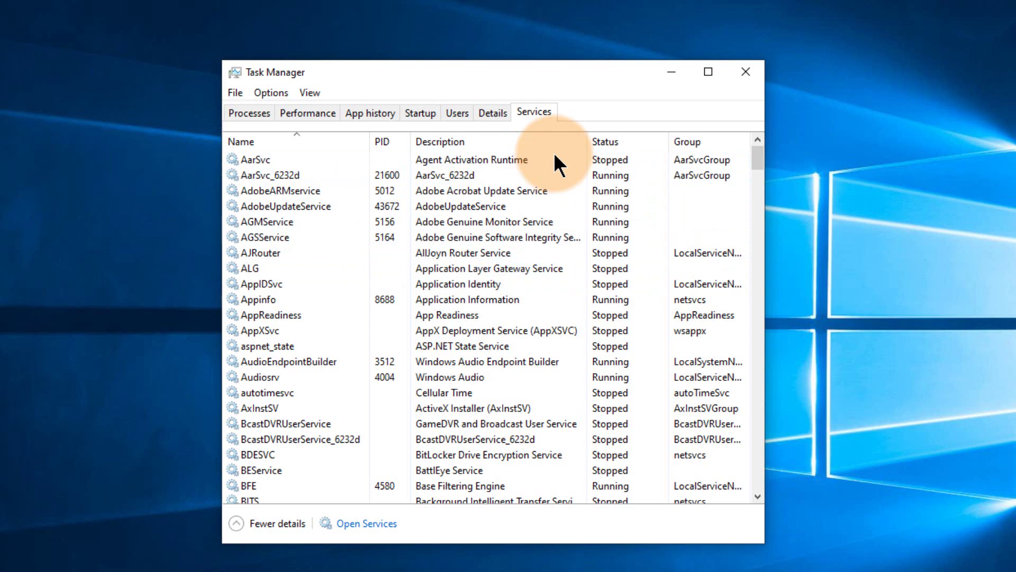
Return to the running processes overview and continue to the hardware performance view
key(ctrl+Tab)
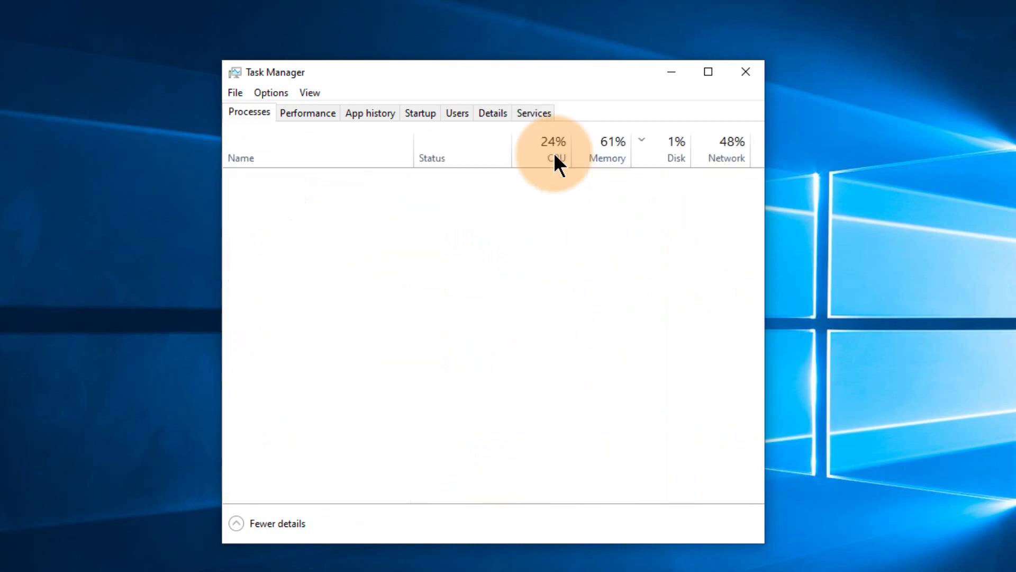
key(ctrl+Tab)
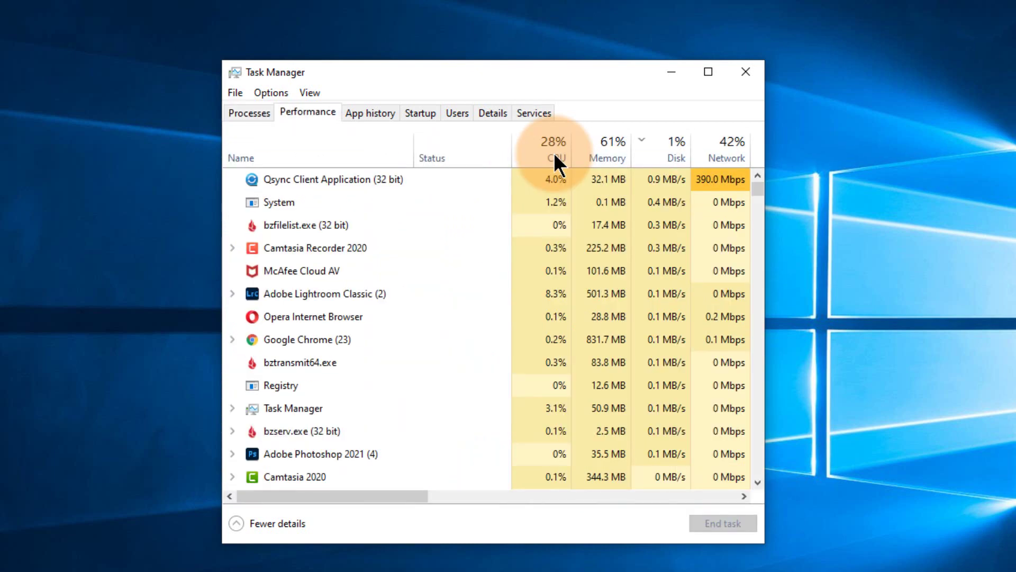